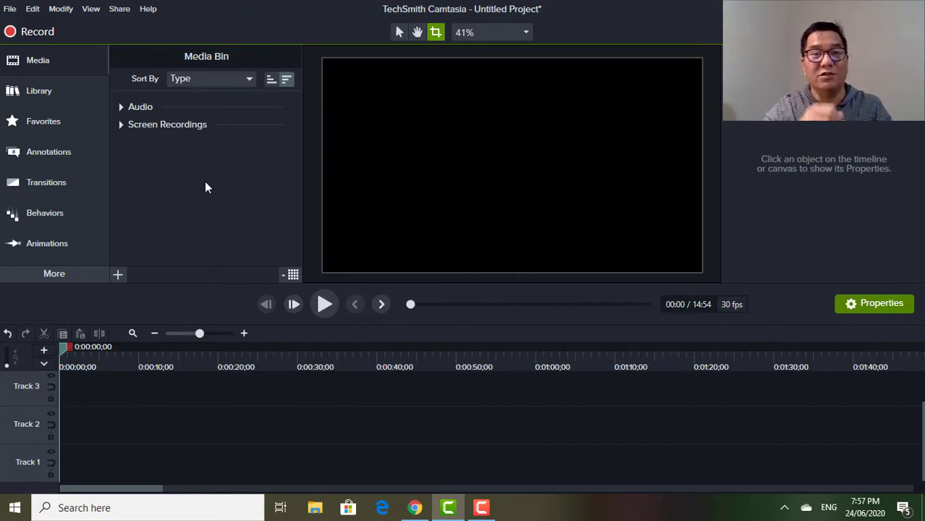
# Import the IKLIKMOTO INTRO OUTRO video into the project media and place it at the start of Track 1
pyautogui.click(183, 238)
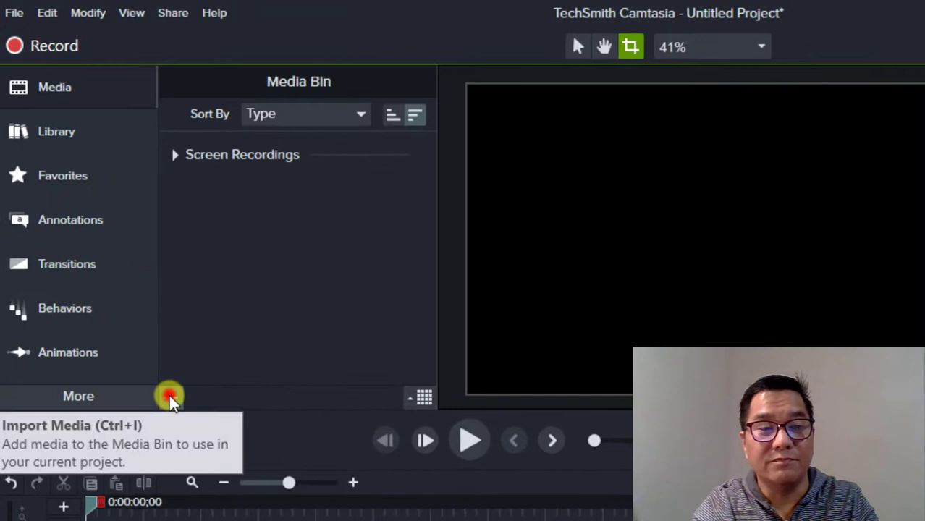
pyautogui.click(169, 395)
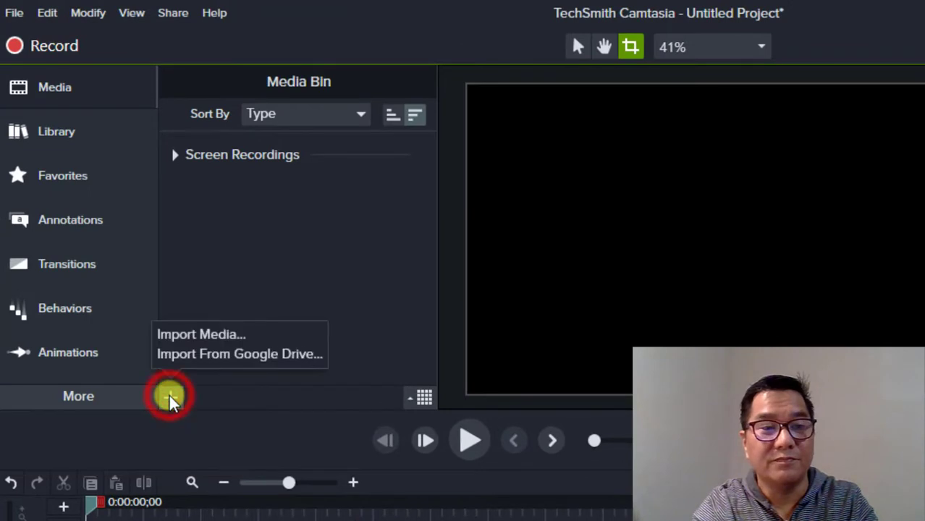
pyautogui.click(199, 334)
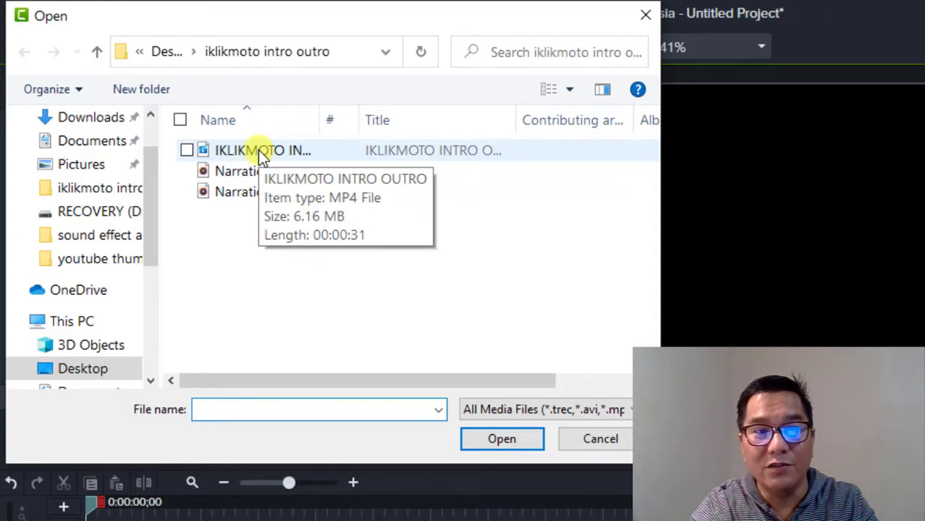
pyautogui.click(260, 153)
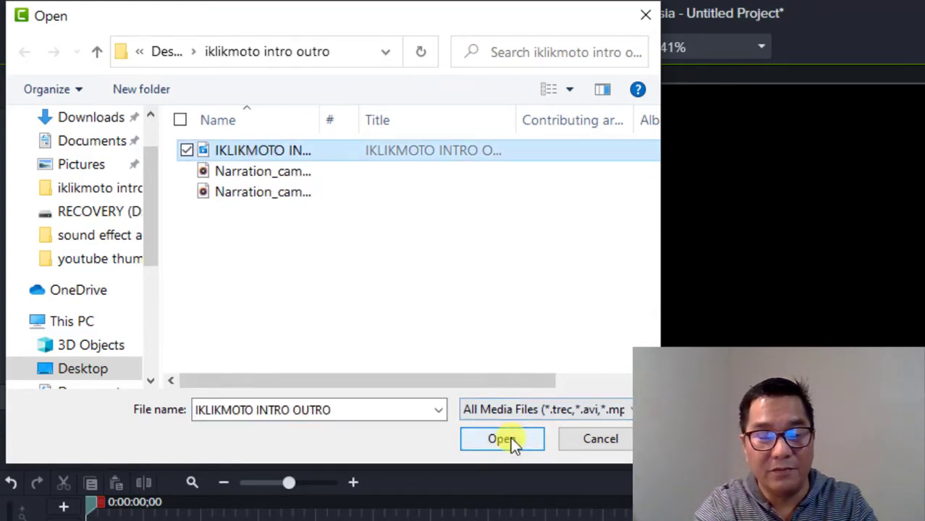
pyautogui.click(501, 439)
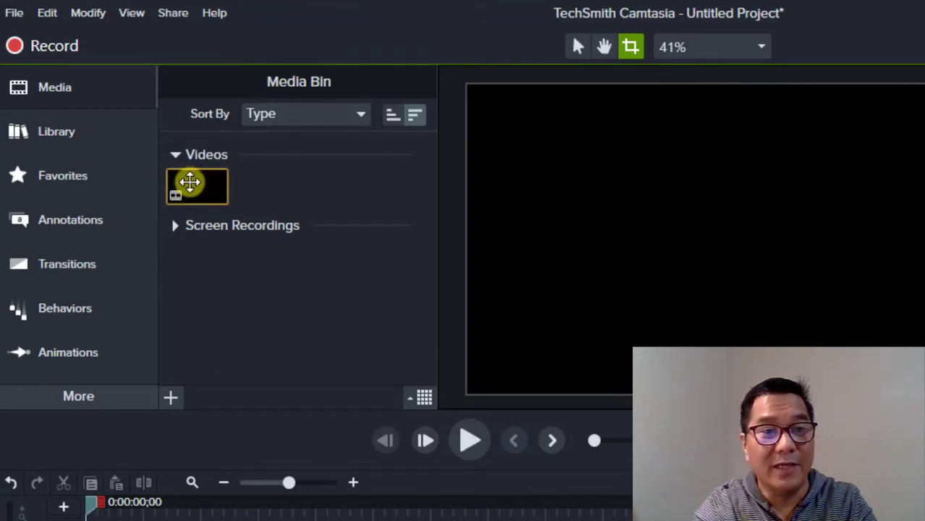
pyautogui.moveTo(194, 182)
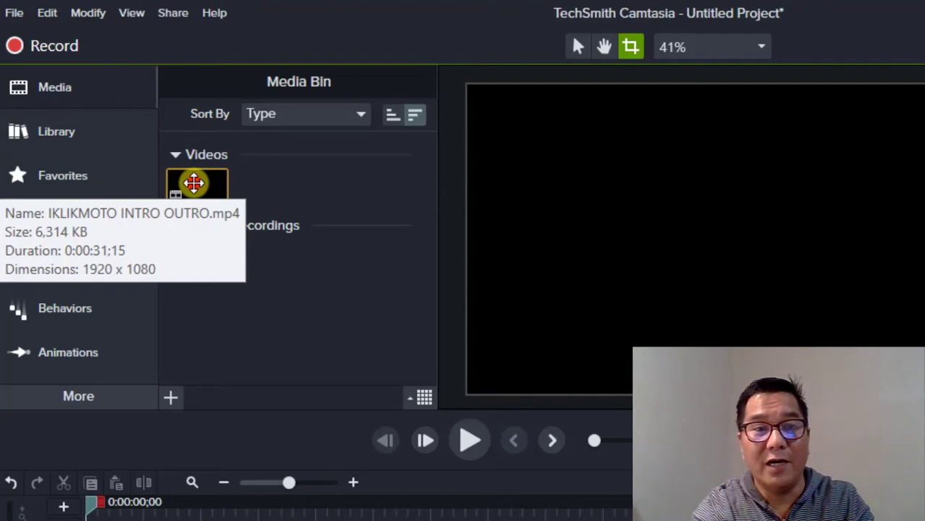
pyautogui.moveTo(194, 181); pyautogui.dragTo(72, 471)
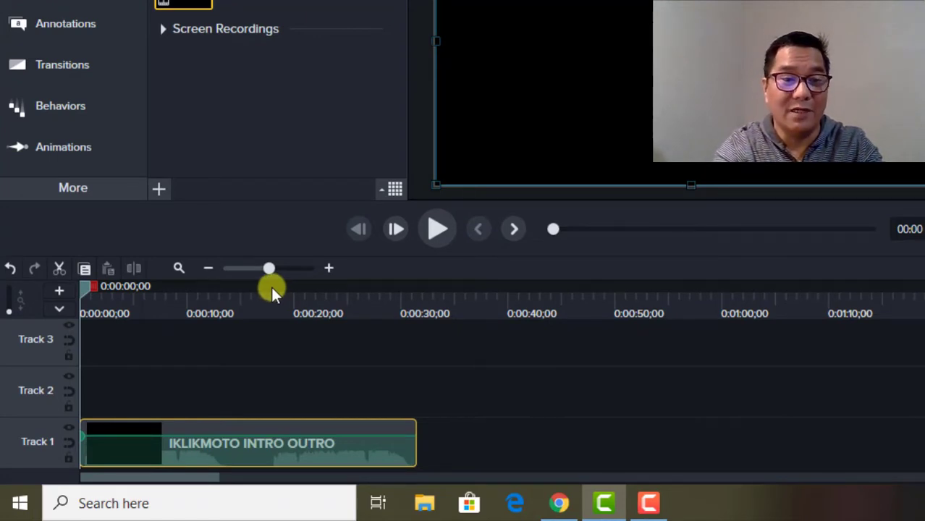
# Split the IKLIKMOTO INTRO OUTRO clip at 0:00:13;26 and delete the part after the cut
pyautogui.click(233, 286)
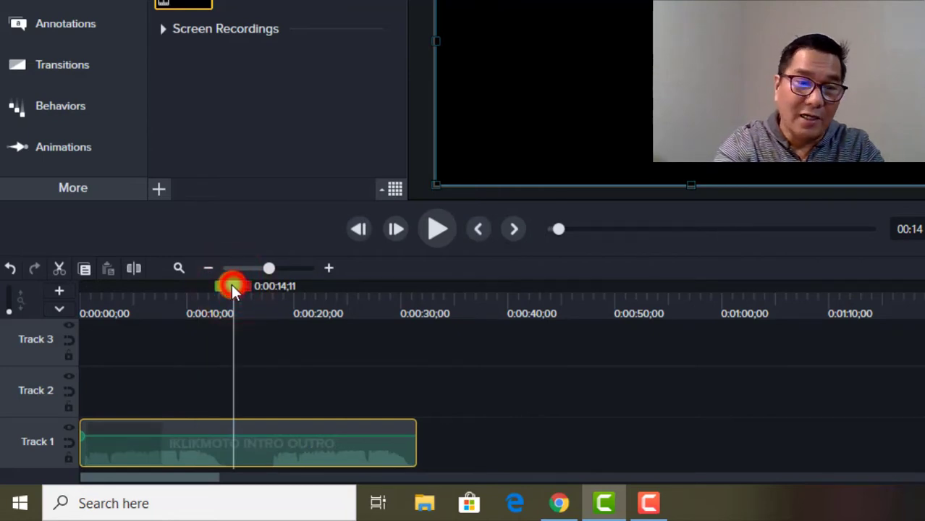
pyautogui.moveTo(231, 286)
pyautogui.mouseDown()
pyautogui.moveTo(220, 286)
pyautogui.moveTo(228, 286)
pyautogui.mouseUp()
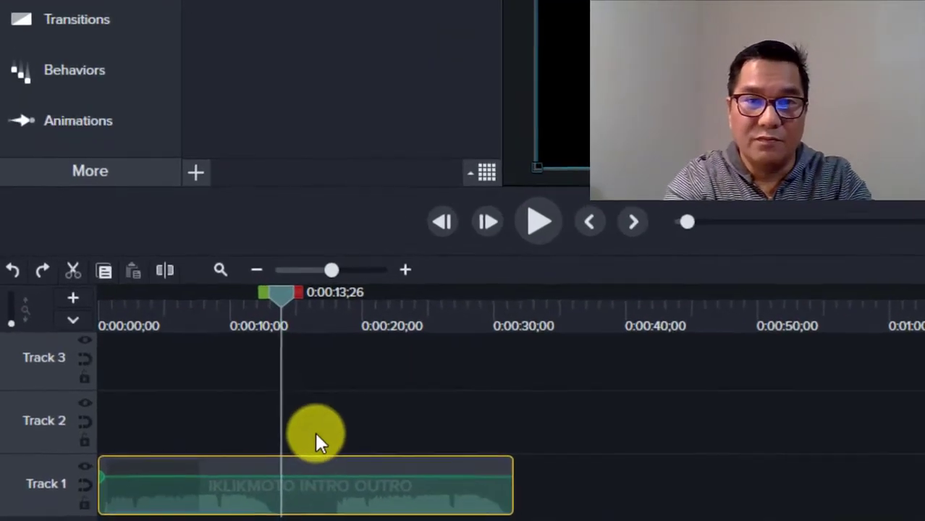
pyautogui.click(174, 272)
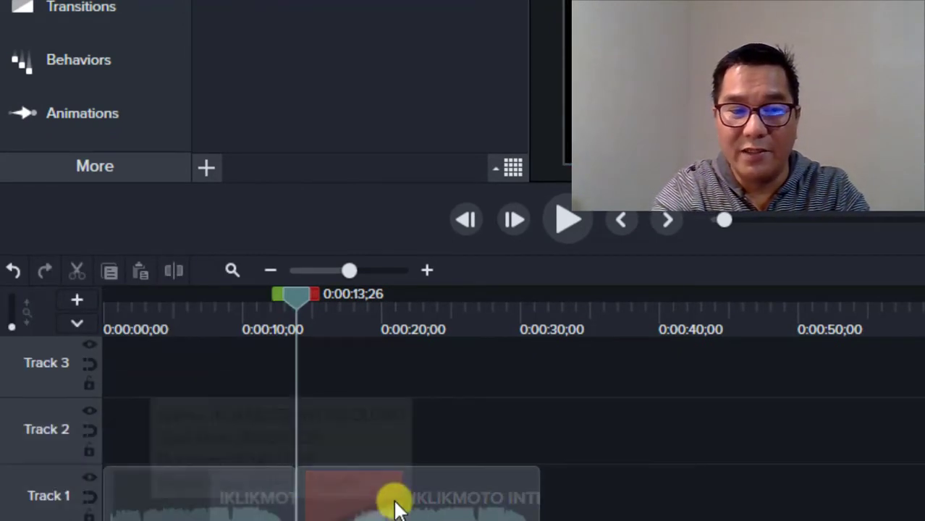
pyautogui.click(451, 500)
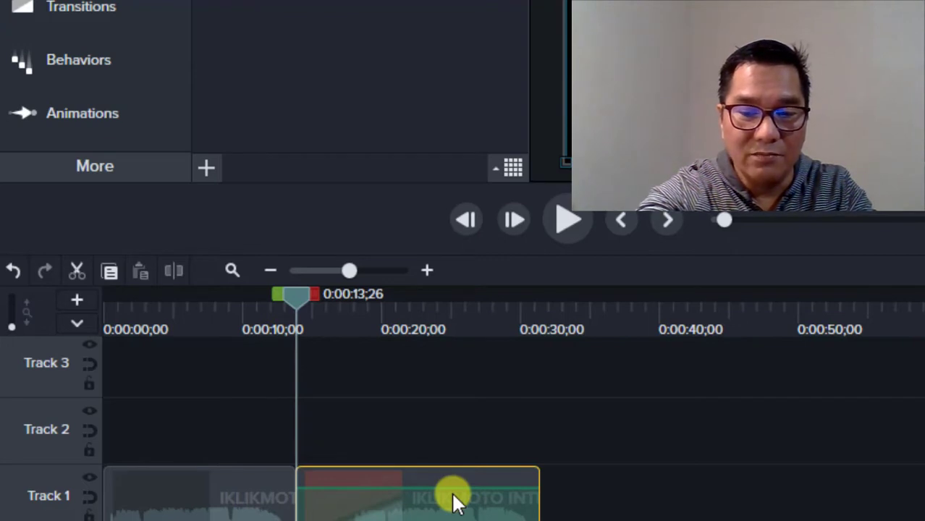
pyautogui.press('Delete')
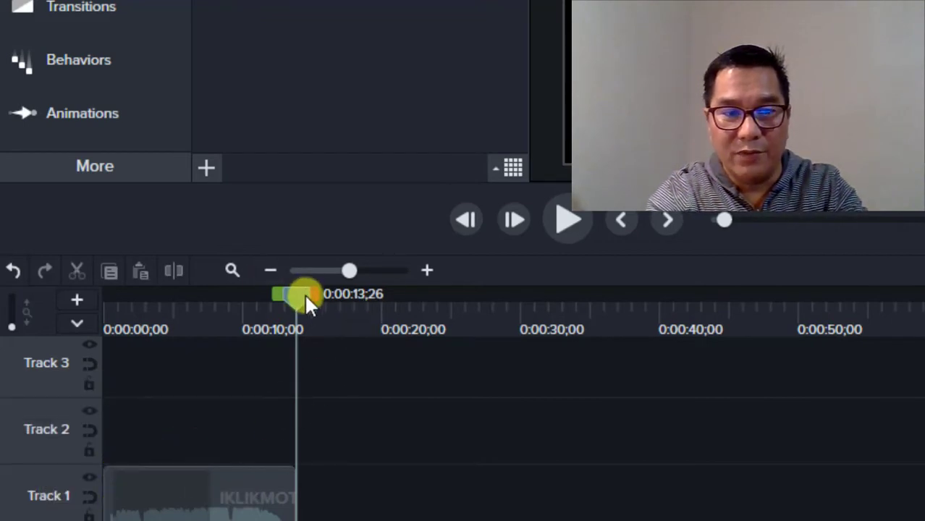
# Play the trimmed intro clip from the beginning to its end, and return the playhead to the start
pyautogui.click(105, 291)
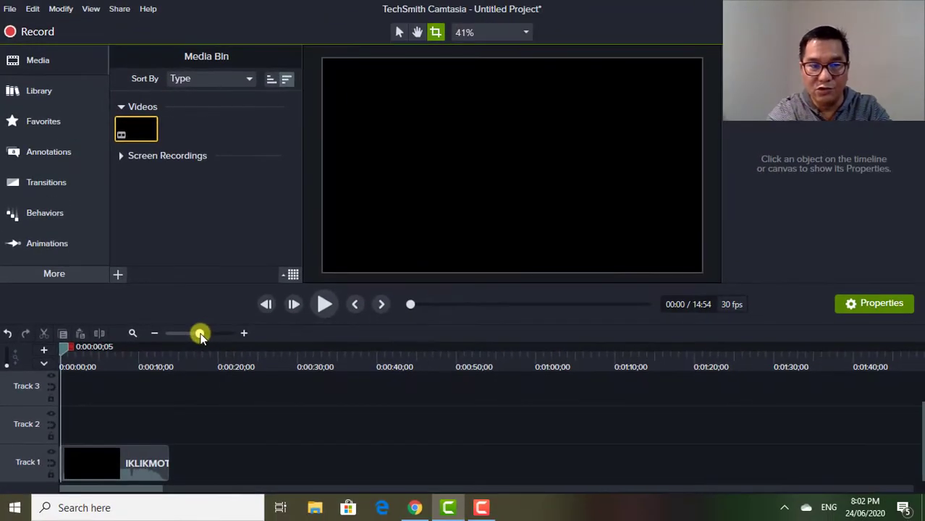
pyautogui.moveTo(201, 336); pyautogui.dragTo(214, 332)
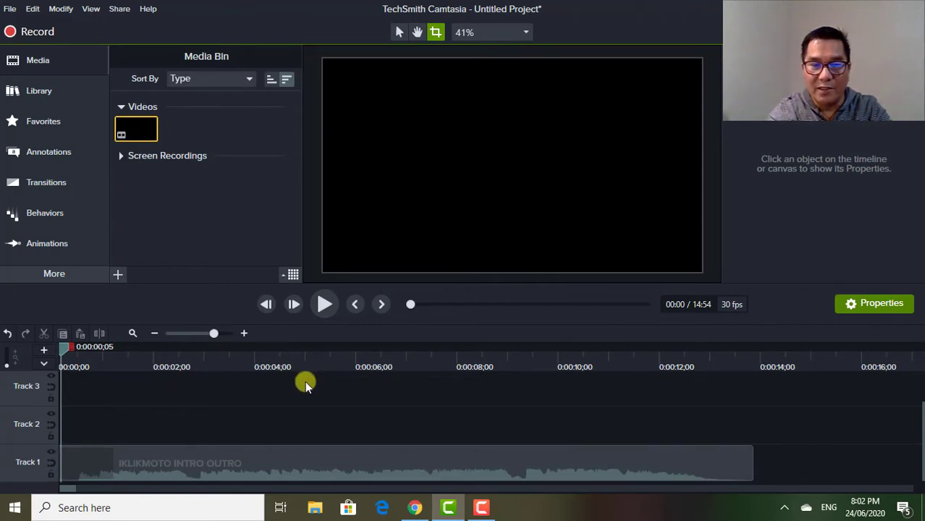
pyautogui.click(323, 304)
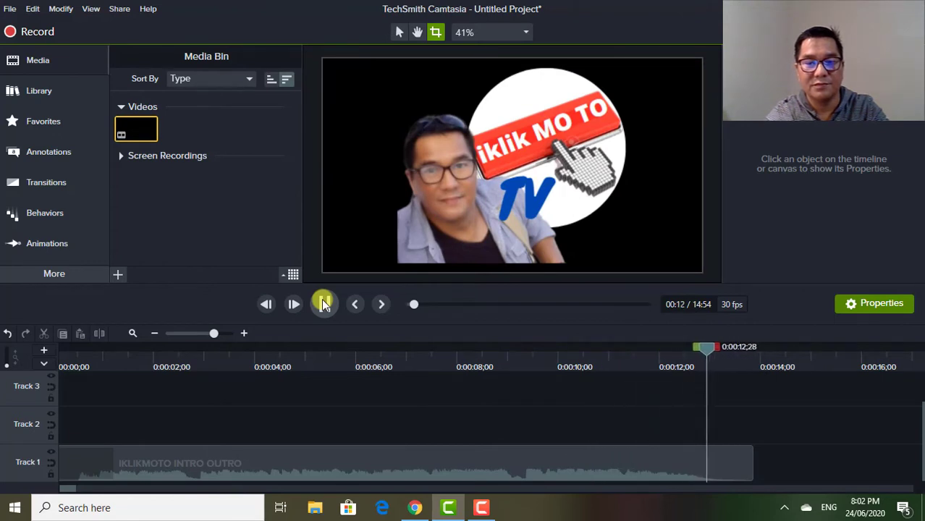
pyautogui.click(324, 304)
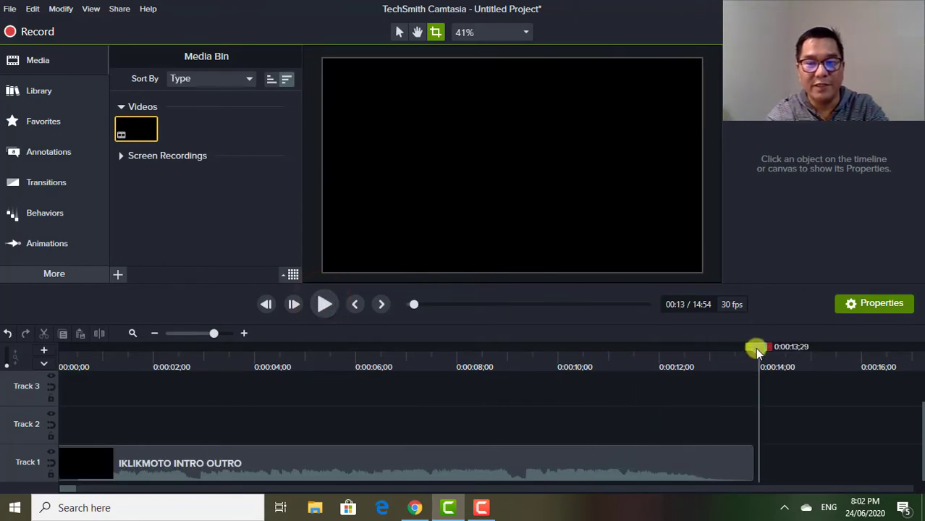
pyautogui.click(62, 348)
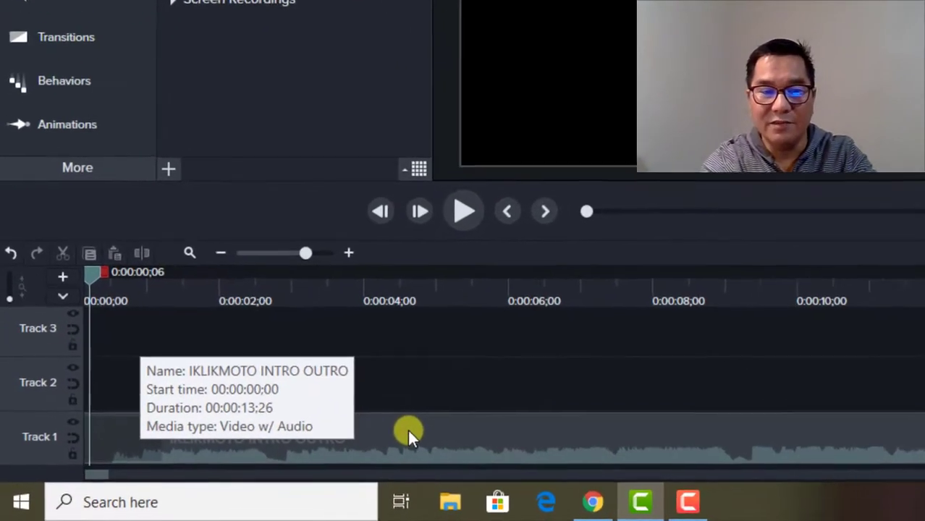
# Separate the audio from the intro video and move the audio clip onto Track 1 directly behind the video clip
pyautogui.rightClick(445, 434)
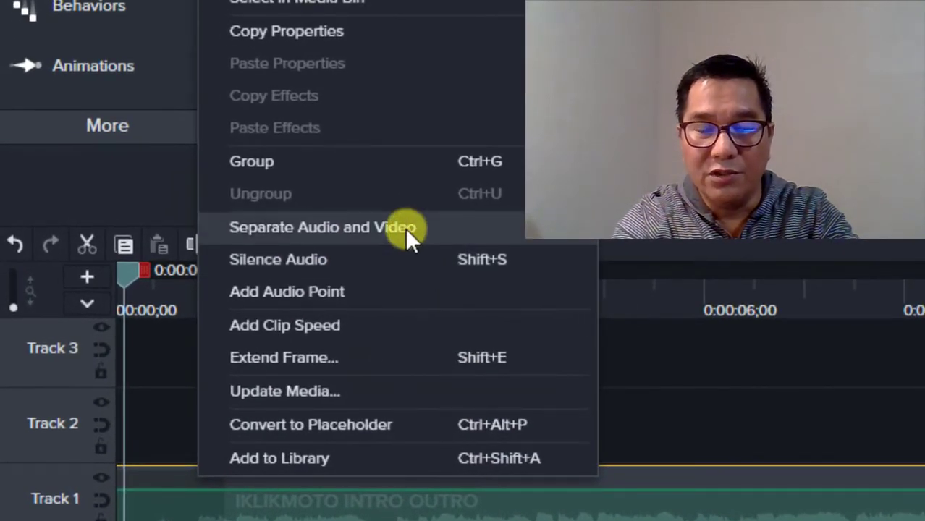
pyautogui.click(405, 228)
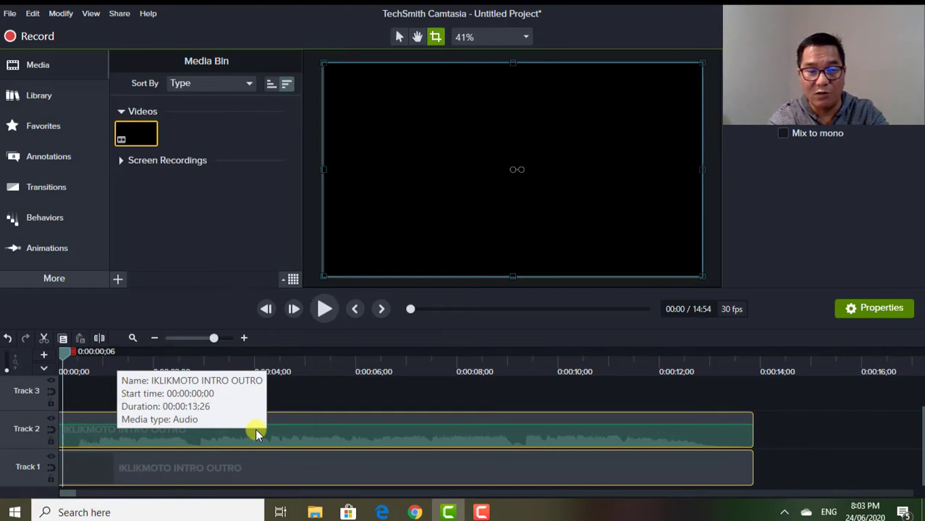
pyautogui.click(253, 403)
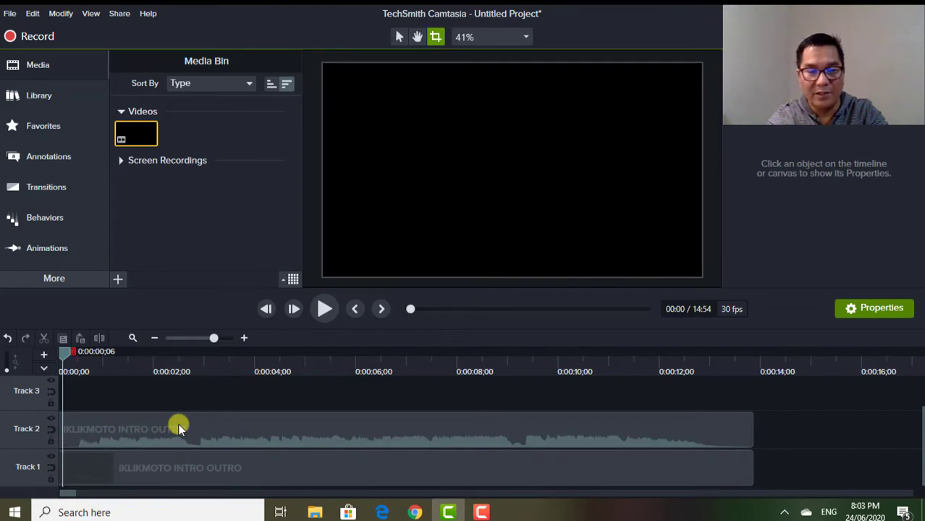
pyautogui.moveTo(179, 428); pyautogui.dragTo(883, 466)
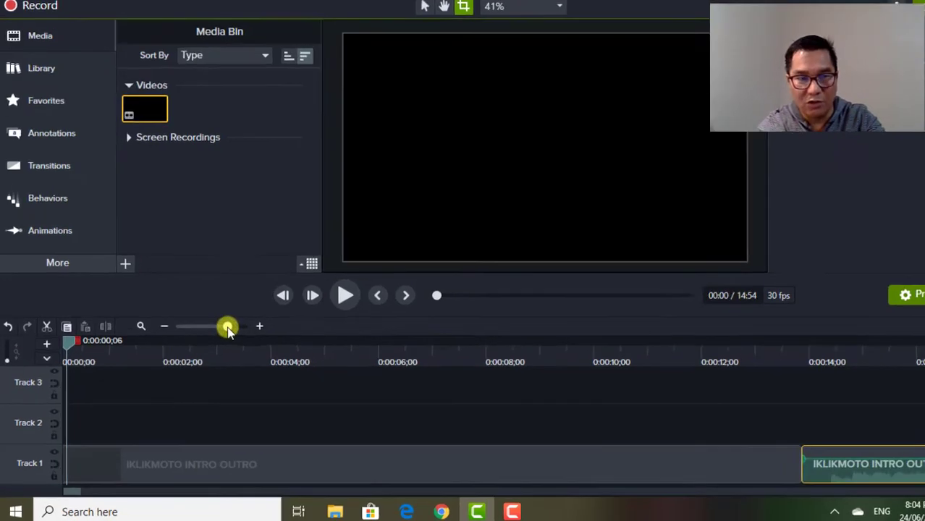
# Play the timeline from the start through the silent video and the detached audio clip, stopping past the end
pyautogui.moveTo(214, 339); pyautogui.dragTo(210, 340)
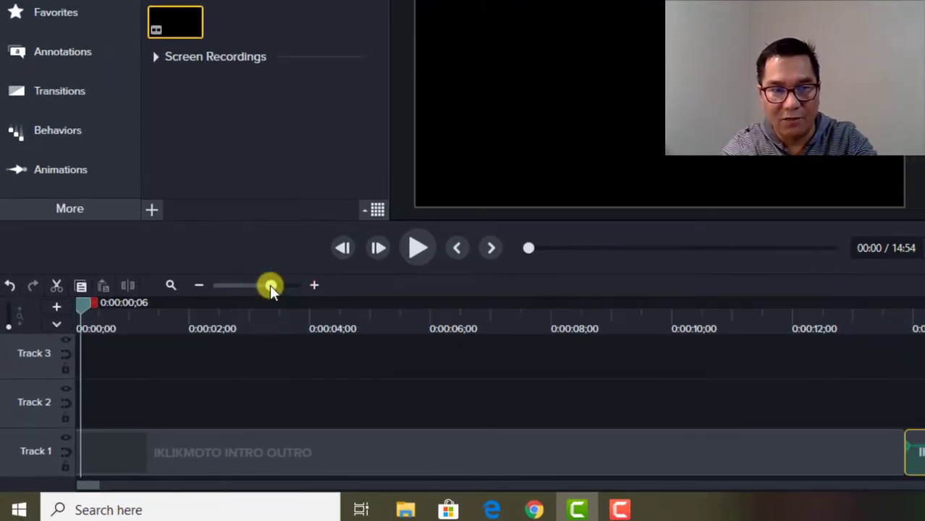
pyautogui.moveTo(269, 285); pyautogui.dragTo(262, 285)
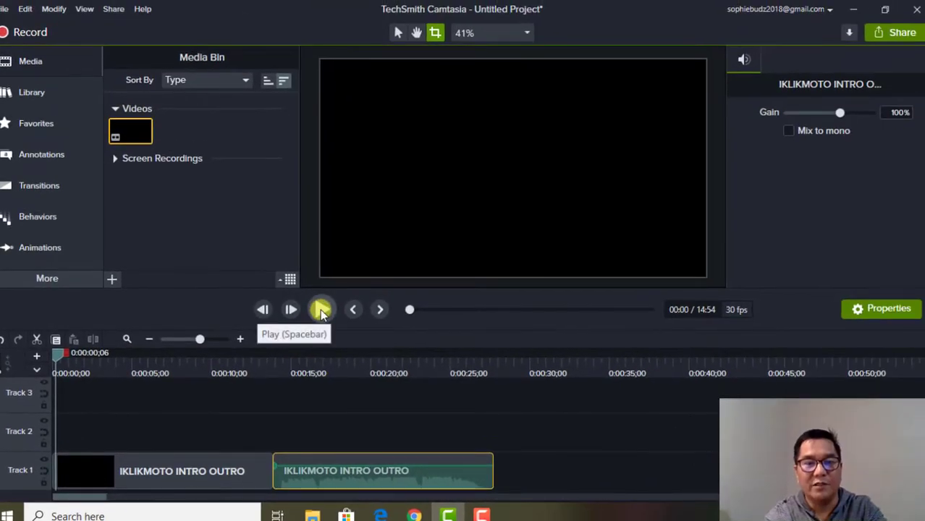
pyautogui.click(418, 247)
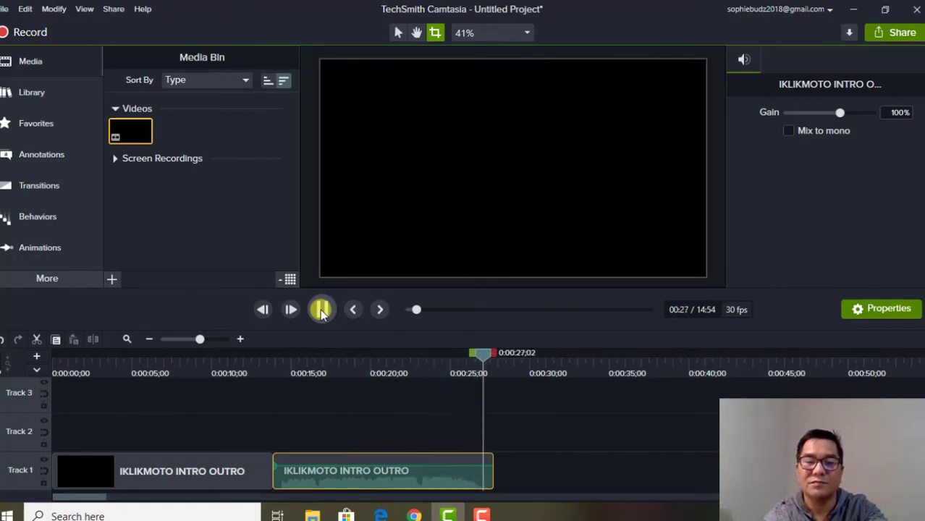
pyautogui.click(322, 311)
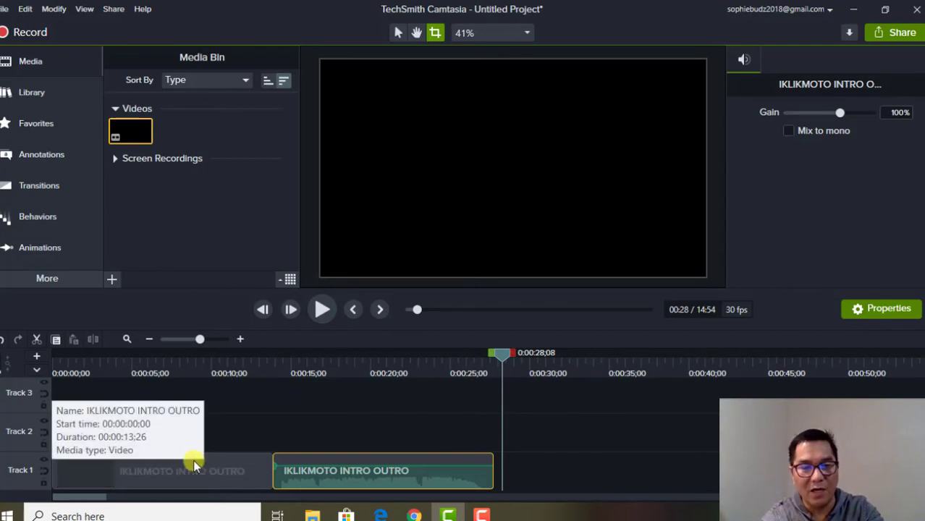
# Delete the detached audio clip of the intro from Track 1
pyautogui.click(423, 462)
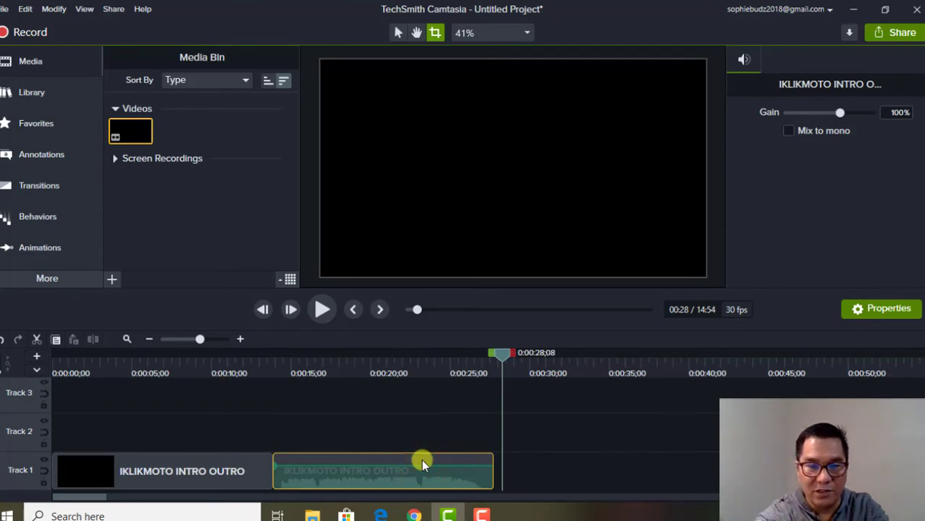
pyautogui.press('Delete')
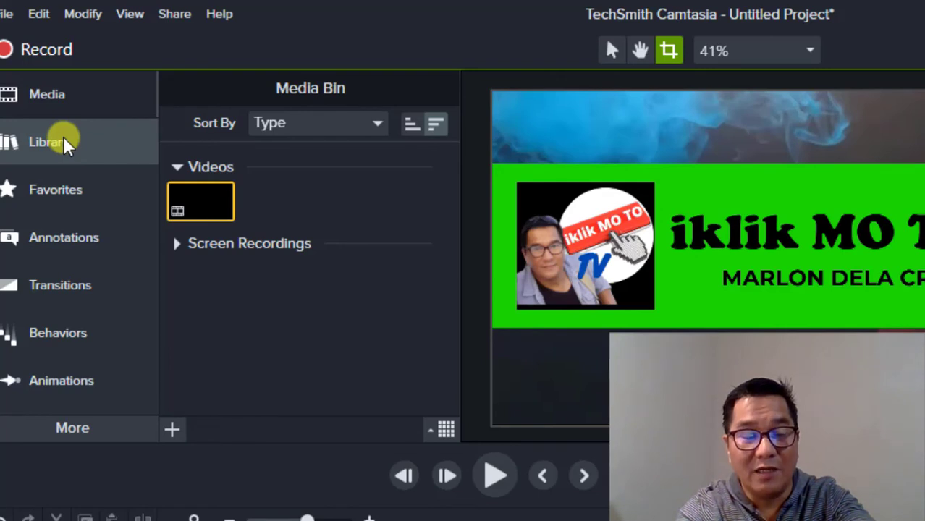
# Add the asimpleway music track from the Camtasia 2020 library to the start of Track 2
pyautogui.click(64, 139)
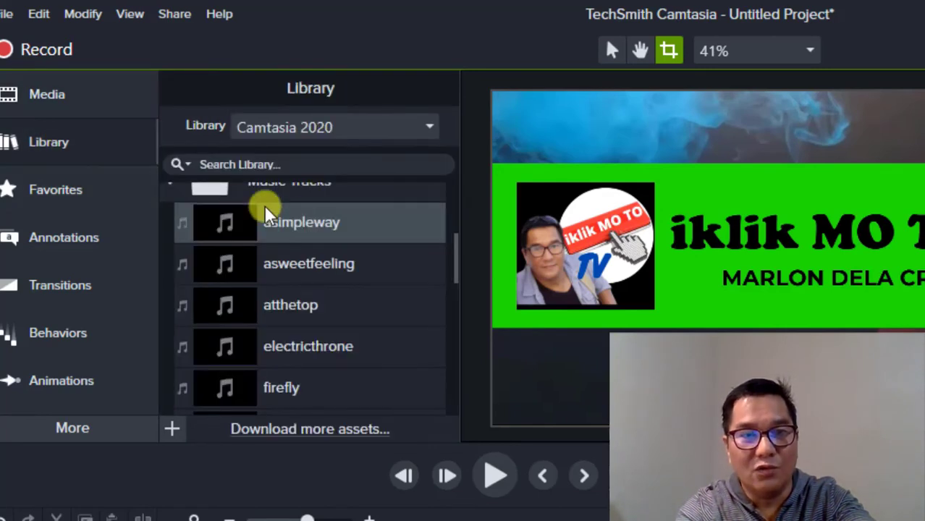
pyautogui.click(306, 222)
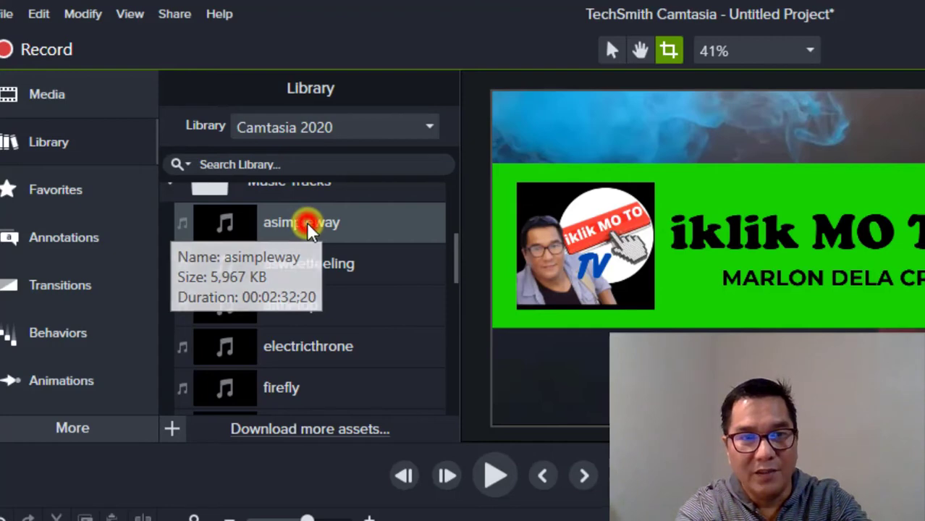
pyautogui.moveTo(306, 222); pyautogui.dragTo(291, 390)
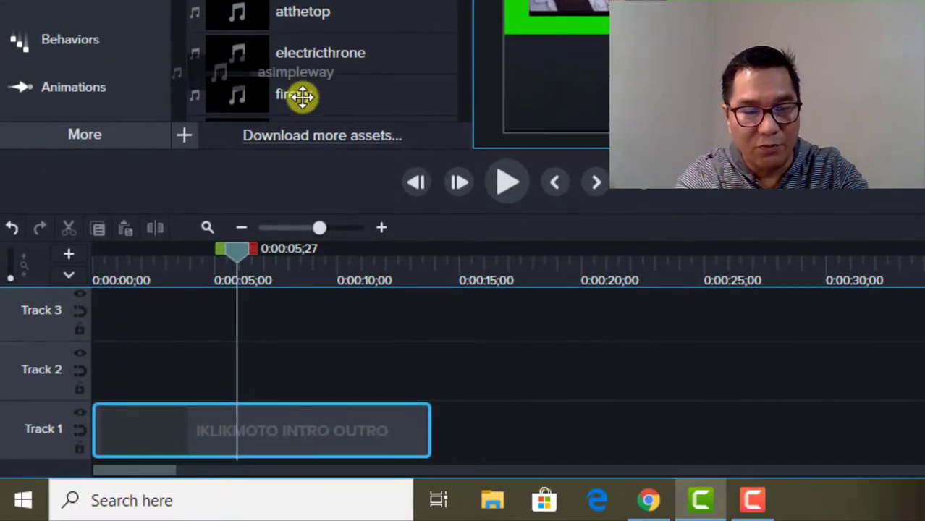
pyautogui.moveTo(303, 96); pyautogui.dragTo(83, 367)
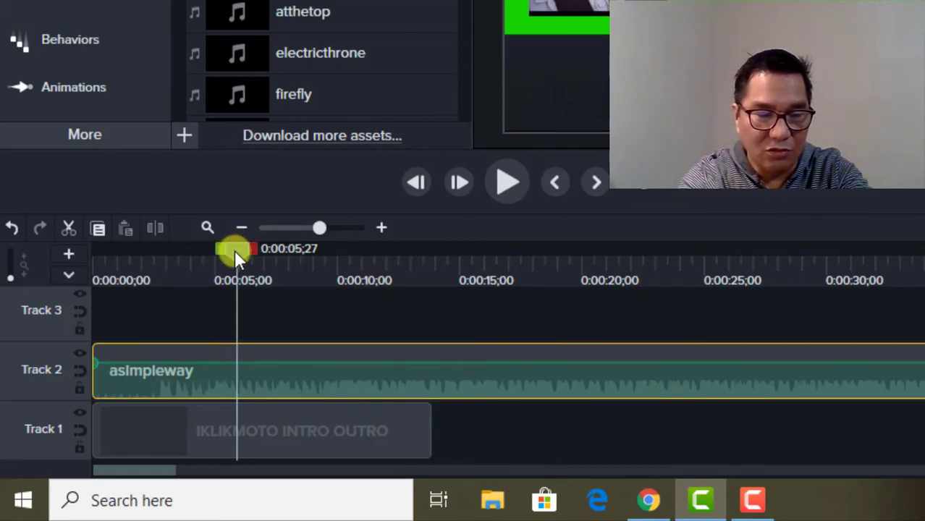
# Split the asimpleway music at the end of the intro video, 0:00:13;26, and delete the remainder
pyautogui.moveTo(235, 255); pyautogui.dragTo(431, 270)
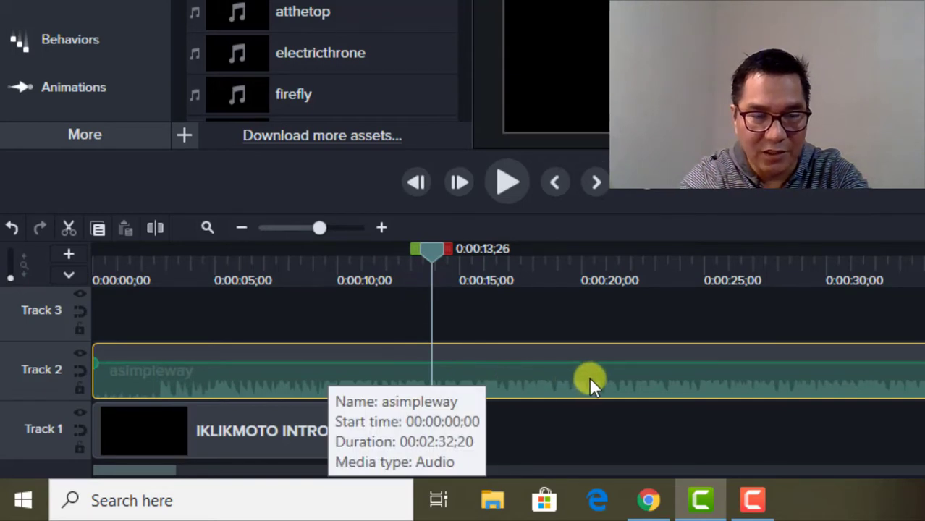
pyautogui.click(155, 228)
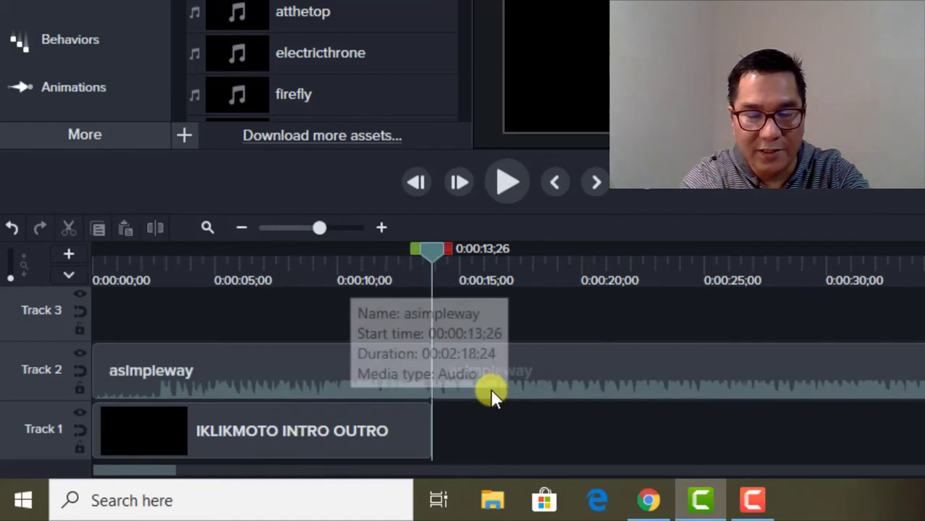
pyautogui.click(657, 389)
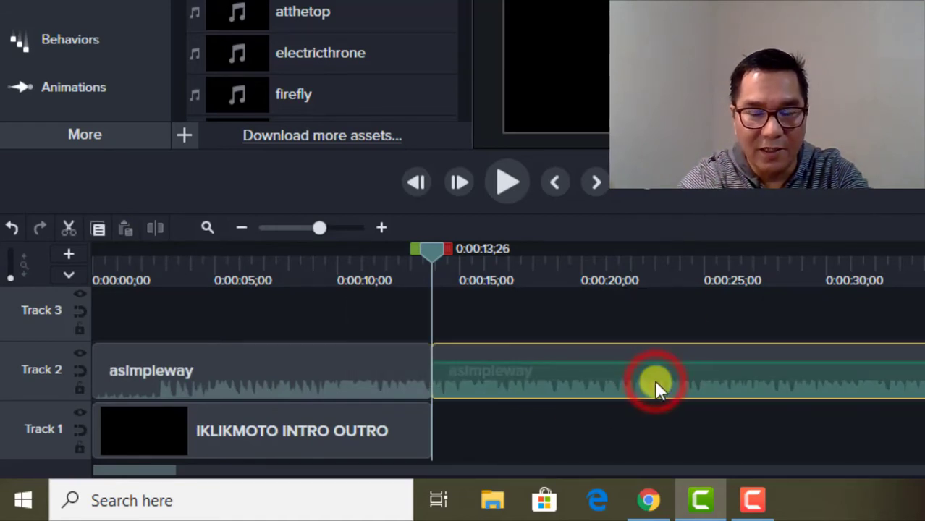
pyautogui.press('Delete')
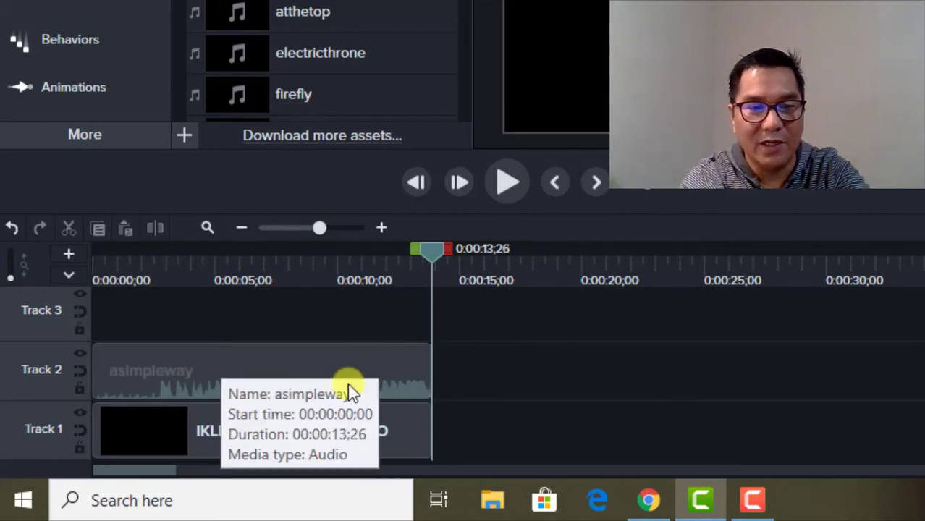
# Play the timeline from the start to review the intro video with the trimmed asimpleway music, stopping past the end
pyautogui.click(93, 248)
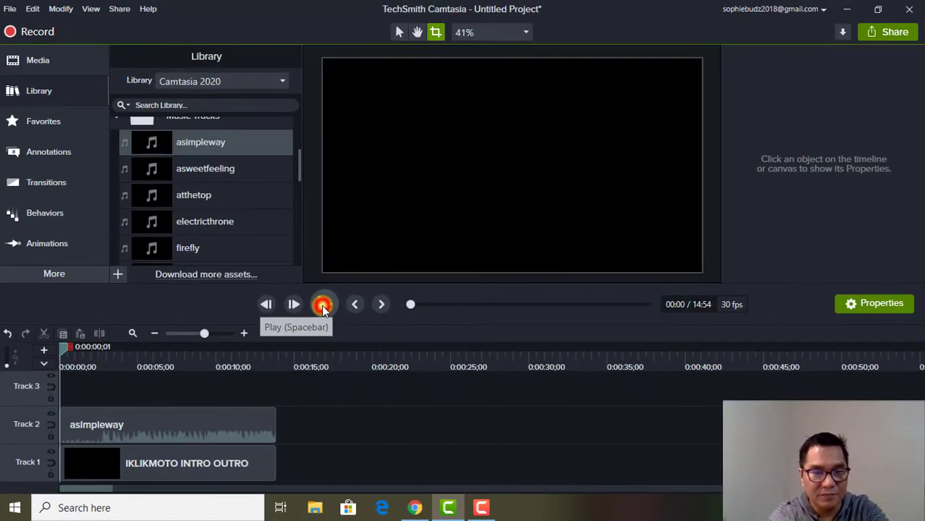
pyautogui.click(403, 249)
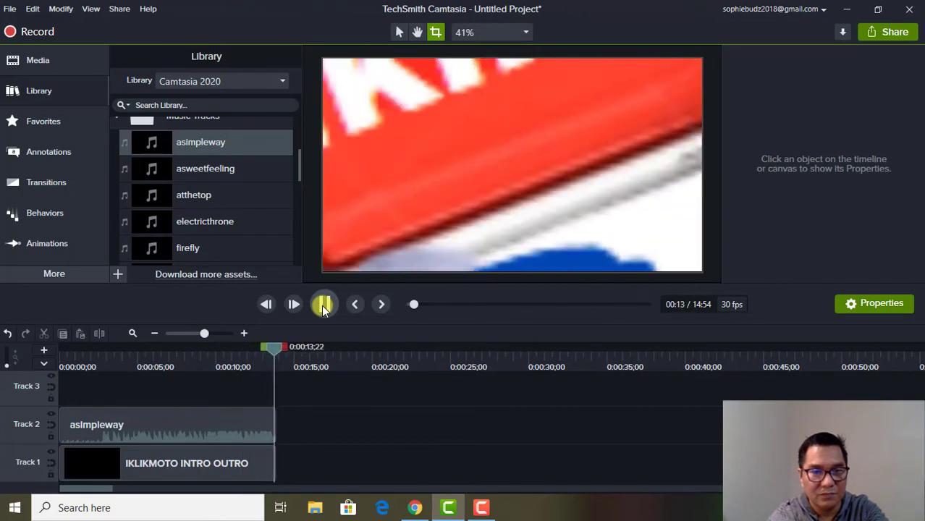
pyautogui.click(324, 306)
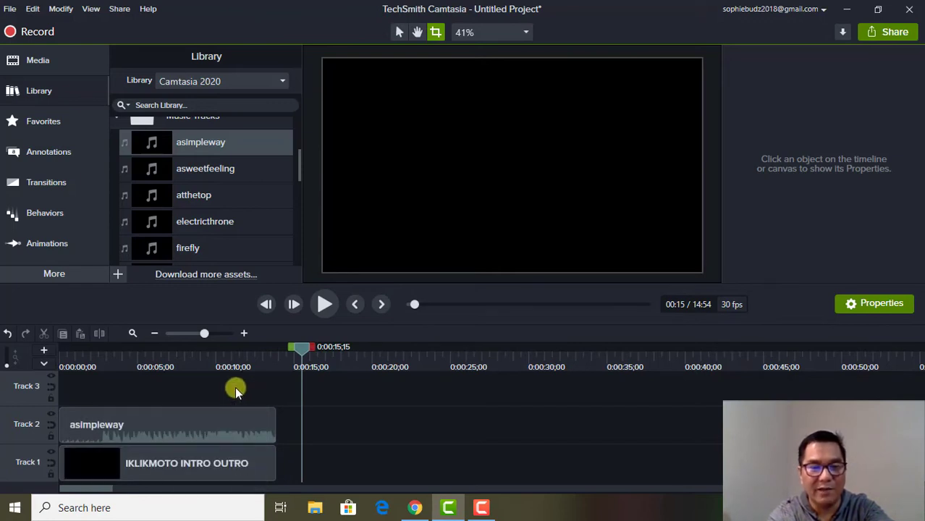
# Raise the asimpleway clip's volume level slightly and add audio points at about 0:00:10 and at the clip's end
pyautogui.click(250, 424)
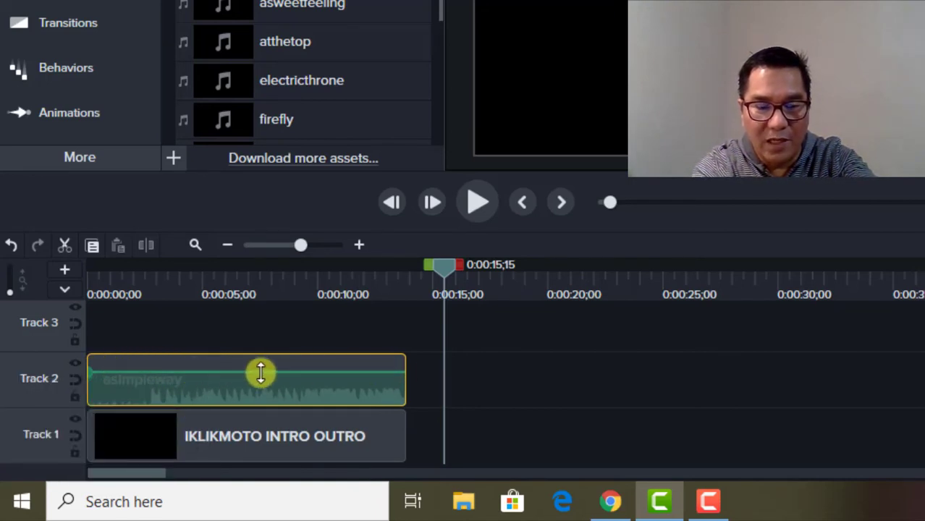
pyautogui.moveTo(261, 373)
pyautogui.mouseDown()
pyautogui.moveTo(260, 389)
pyautogui.moveTo(261, 370)
pyautogui.mouseUp()
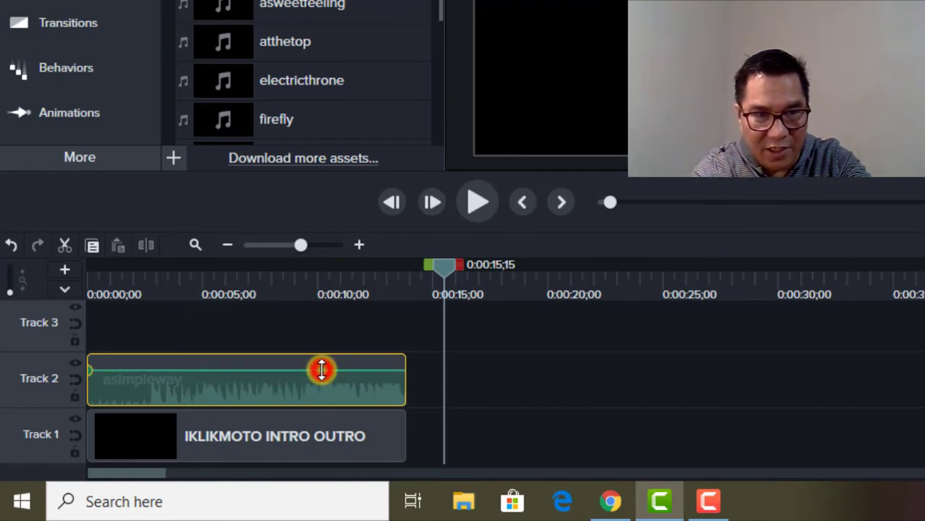
pyautogui.doubleClick(321, 370)
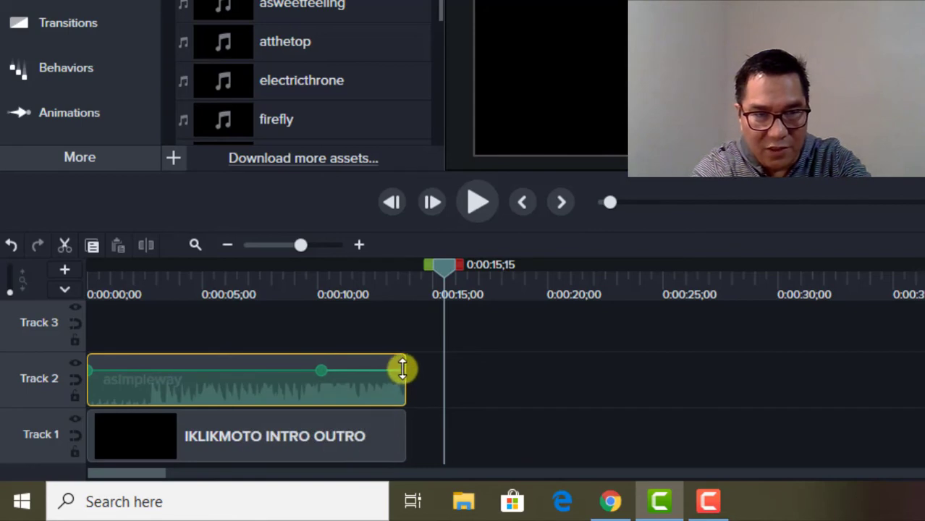
pyautogui.doubleClick(402, 369)
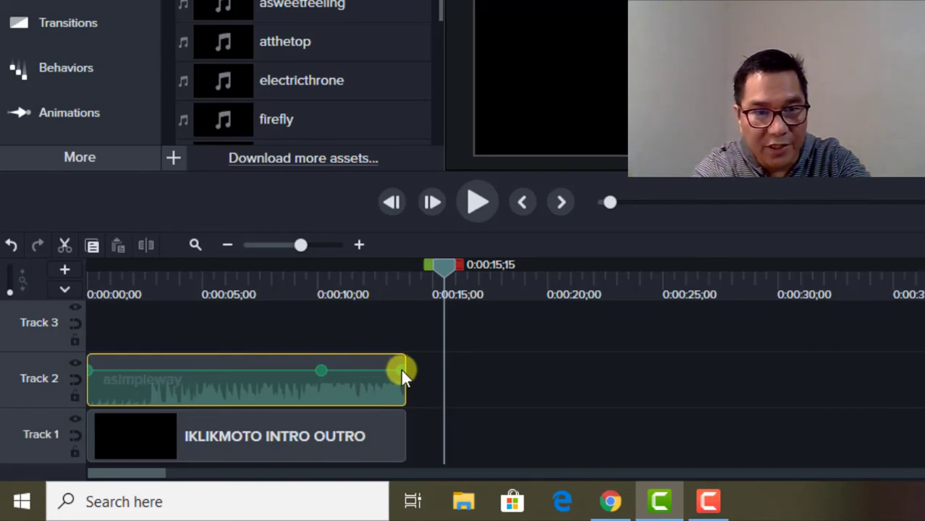
# Lower the audio point at the end of asimpleway to silence, making the music fade out from about 0:00:10
pyautogui.moveTo(401, 370); pyautogui.dragTo(401, 379)
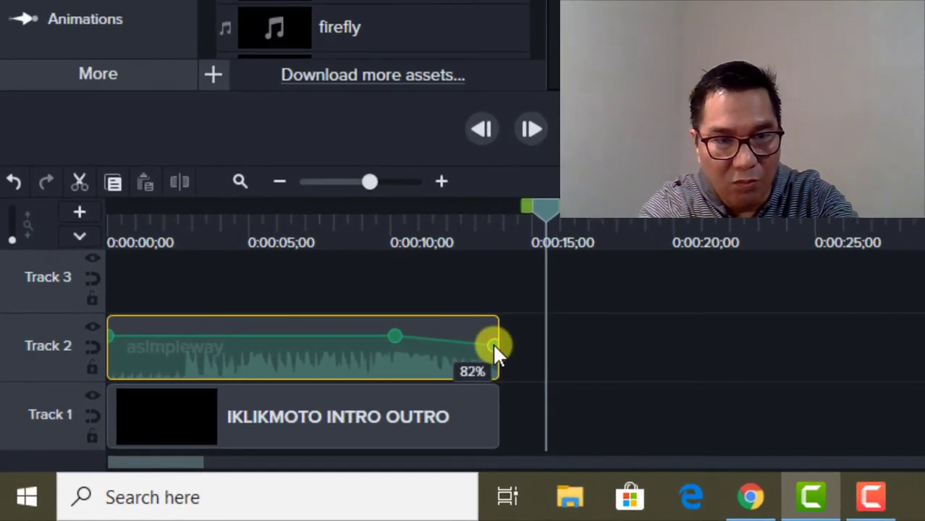
pyautogui.moveTo(494, 345); pyautogui.dragTo(494, 379)
pyautogui.click(393, 337)
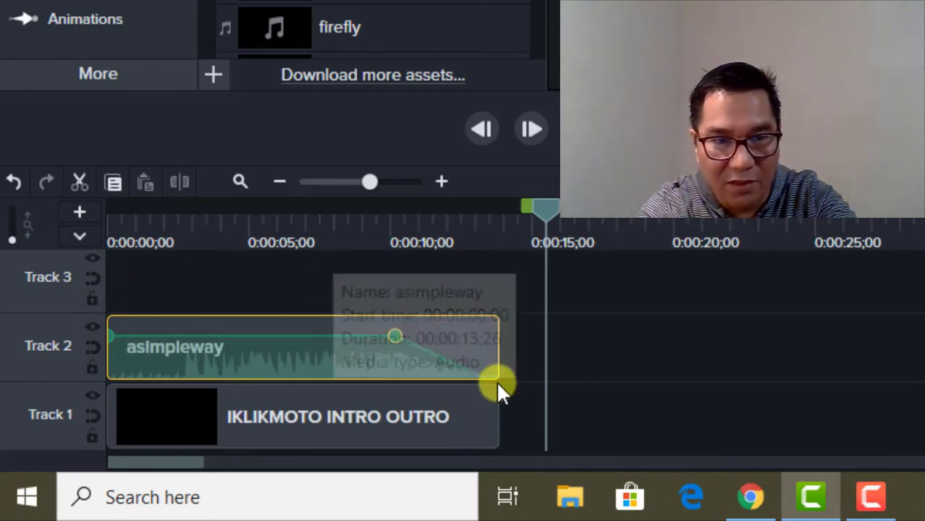
# Play the timeline from the start to check the music fade-out, and park the playhead just past the clips at 0:00:14;02
pyautogui.click(110, 202)
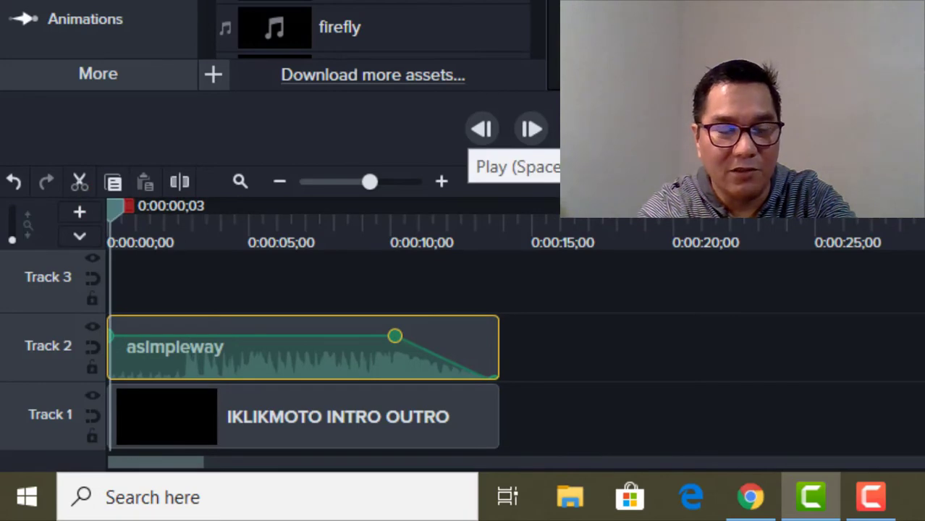
pyautogui.click(580, 129)
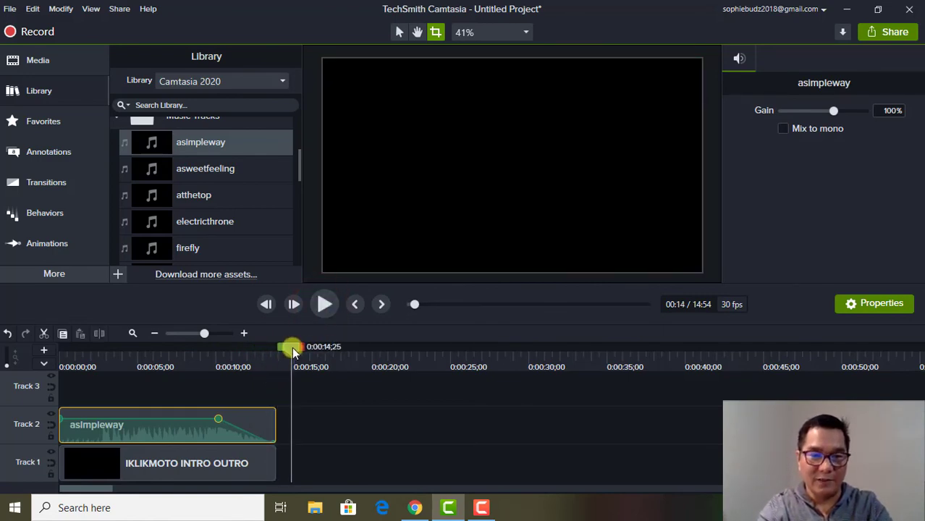
pyautogui.moveTo(273, 348); pyautogui.dragTo(282, 352)
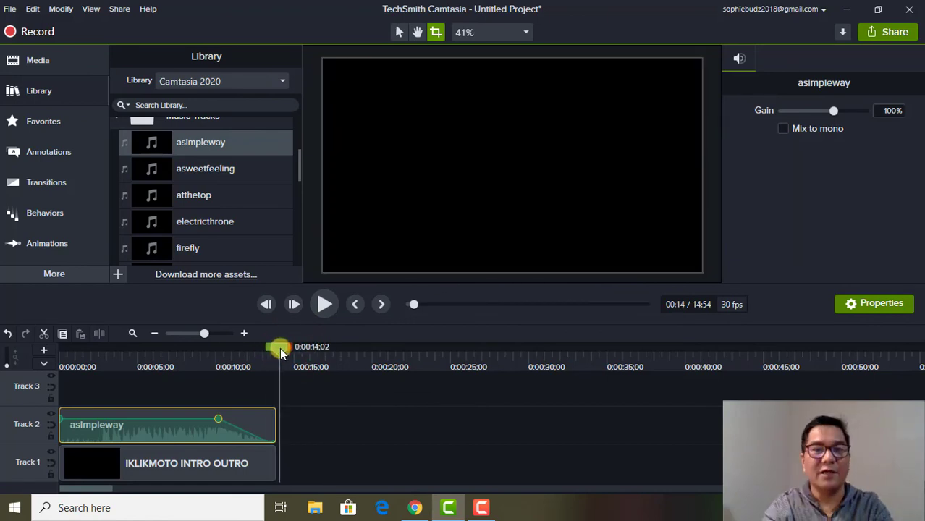